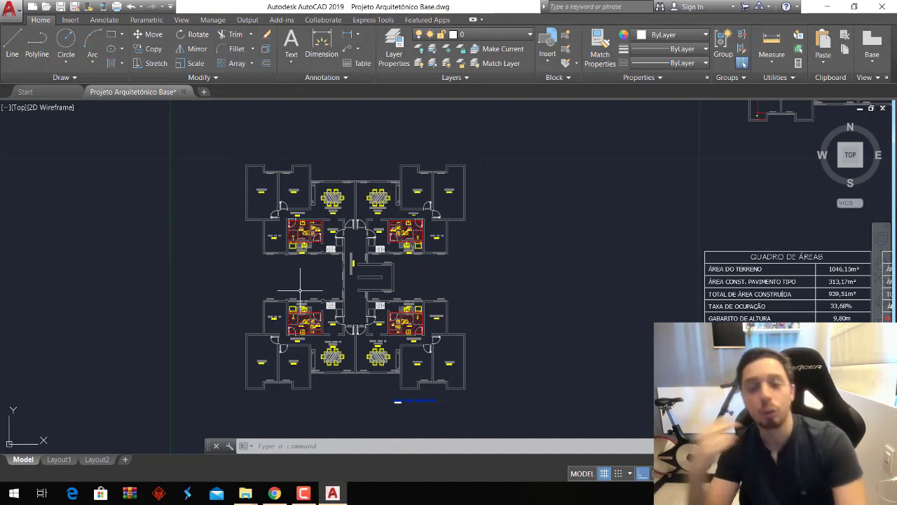
Pan and zoom around the base drawing to locate the floor plans and area tables.
scroll(300, 290, down, 5)
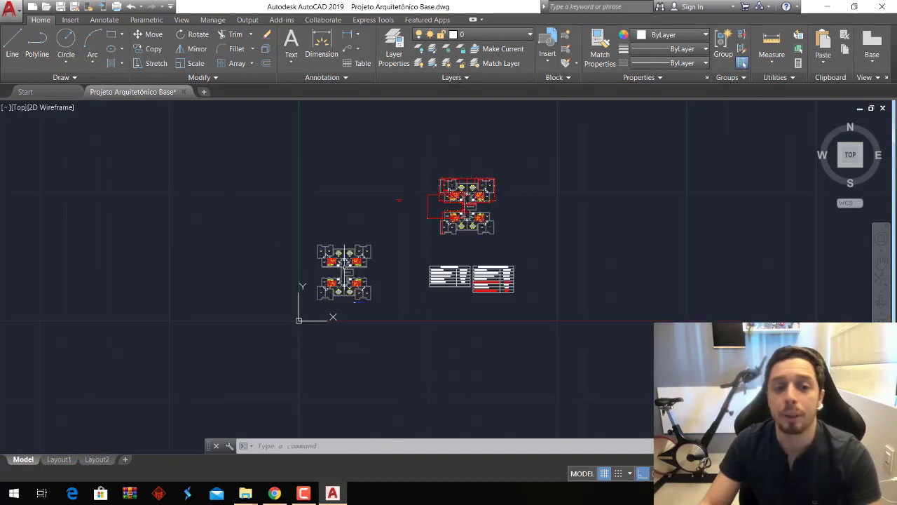
middle_drag(549, 266, 500, 277)
scroll(420, 206, up, 5)
scroll(421, 211, up, 3)
scroll(315, 220, up, 3)
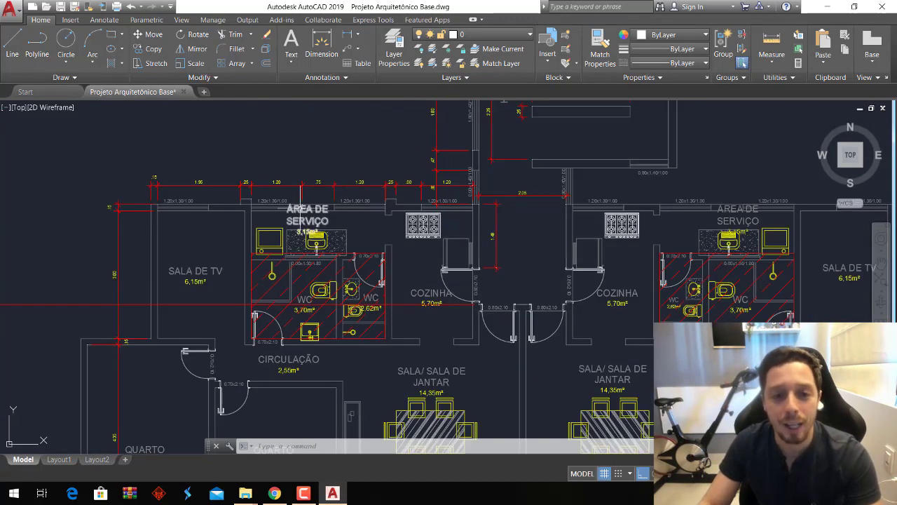
scroll(314, 221, down, 1)
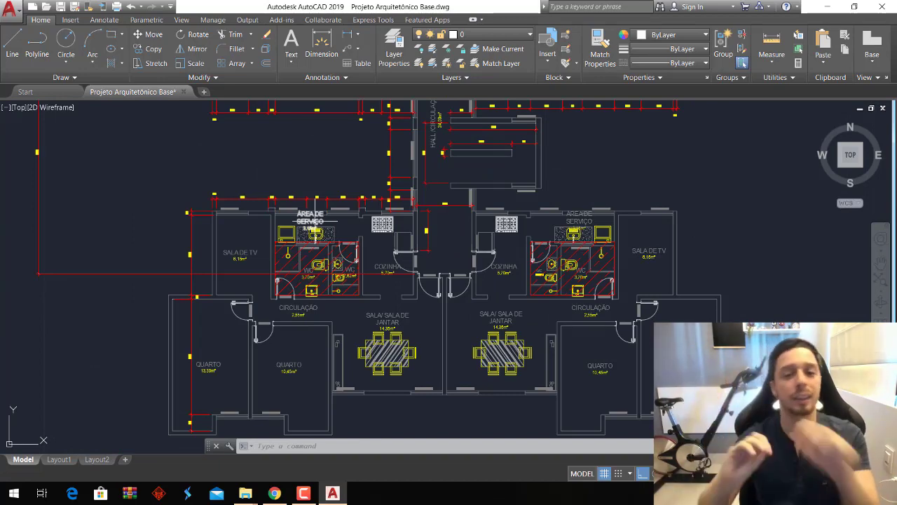
scroll(314, 221, down, 8)
middle_drag(356, 278, 387, 190)
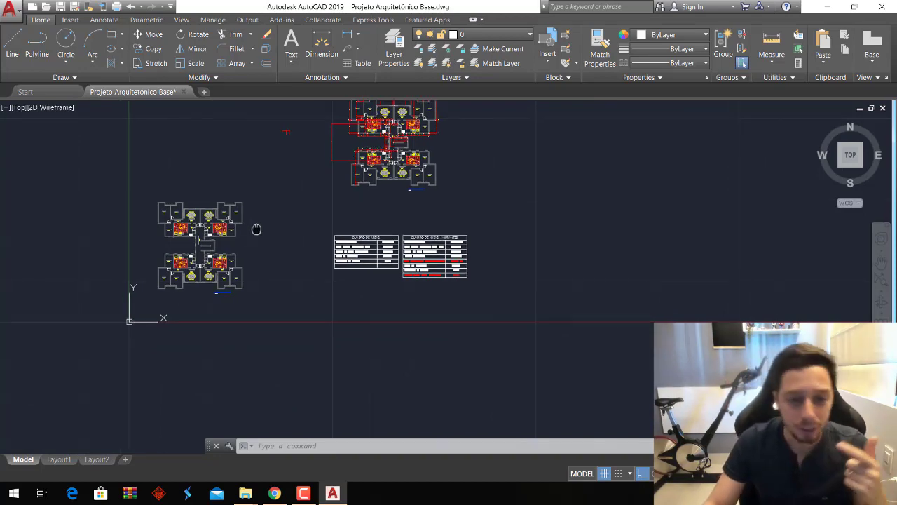
middle_drag(254, 227, 438, 207)
scroll(347, 219, up, 6)
scroll(438, 207, down, 3)
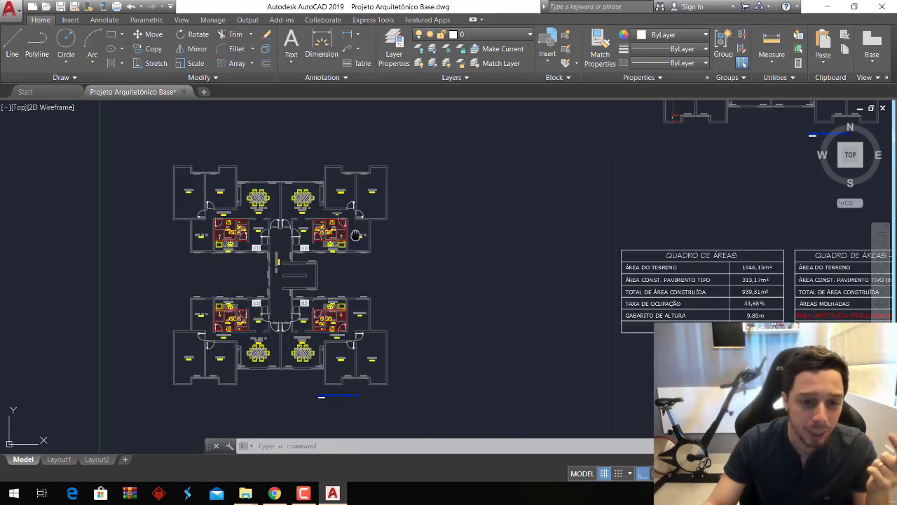
middle_drag(126, 137, 182, 137)
scroll(389, 343, up, 4)
scroll(393, 315, down, 4)
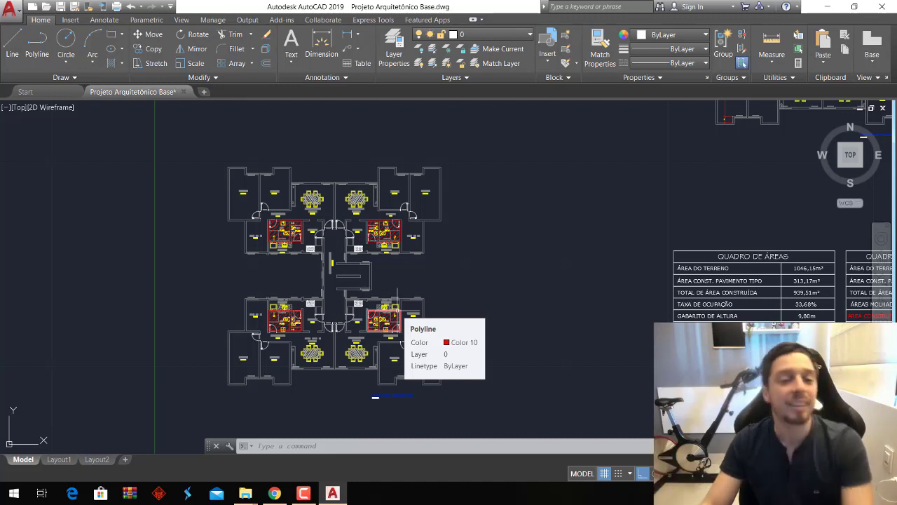
scroll(440, 294, down, 4)
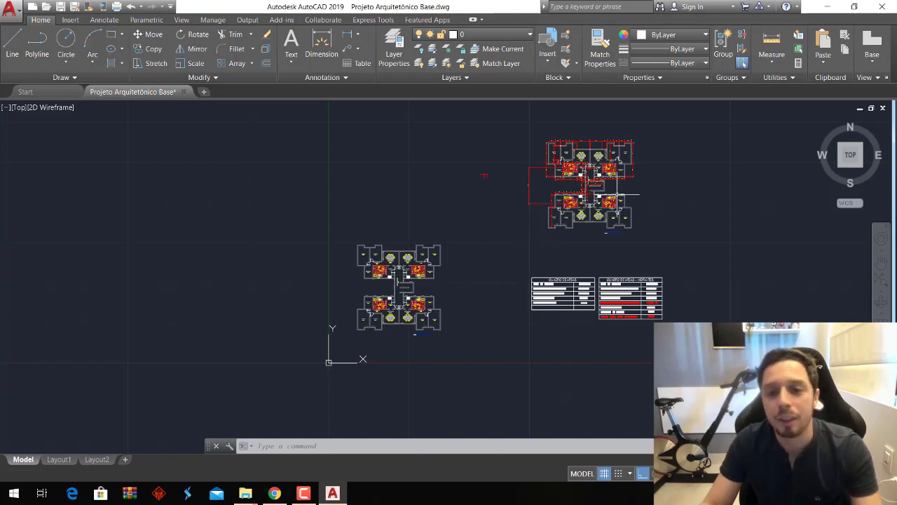
scroll(398, 287, up, 8)
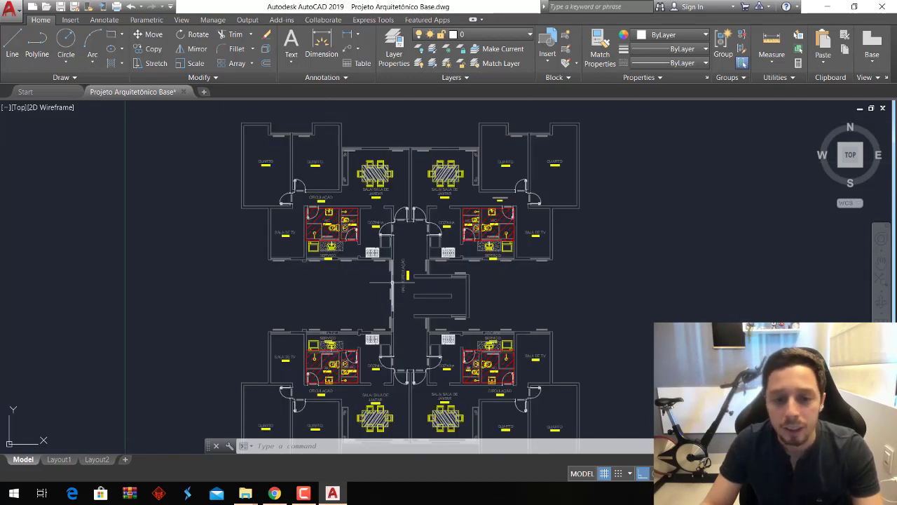
scroll(398, 287, down, 8)
scroll(615, 274, up, 5)
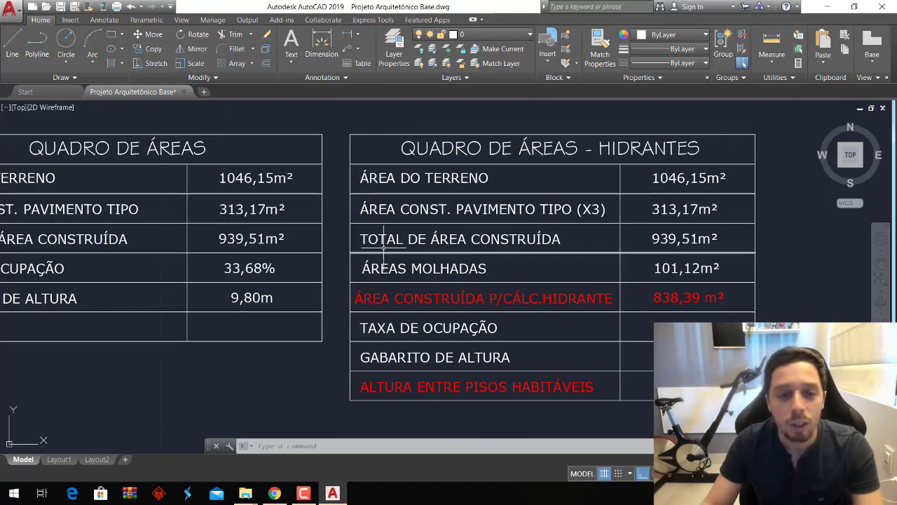
scroll(270, 224, down, 8)
scroll(193, 199, down, 2)
scroll(161, 207, up, 4)
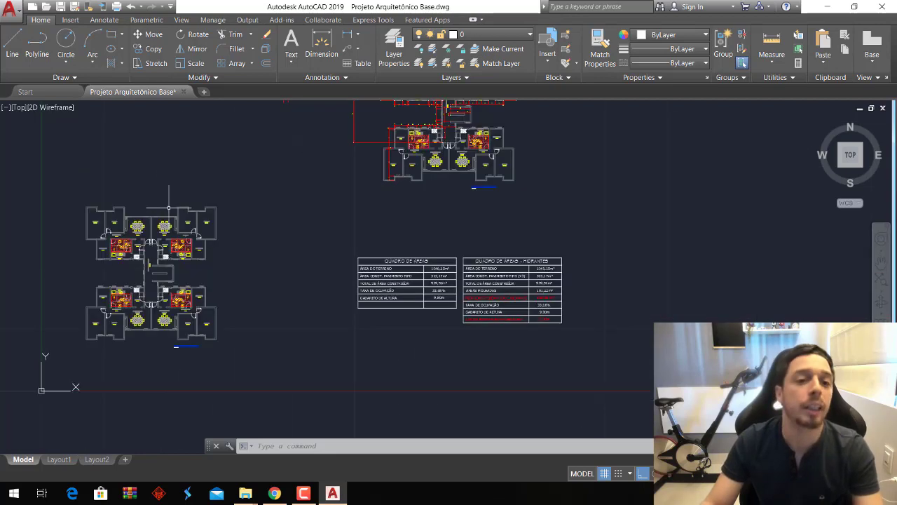
middle_drag(232, 203, 357, 246)
scroll(479, 247, down, 4)
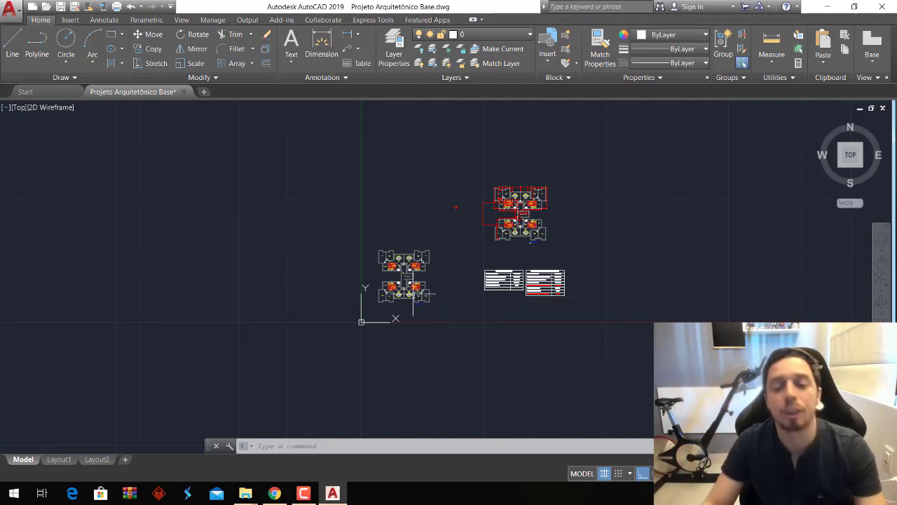
scroll(406, 288, up, 4)
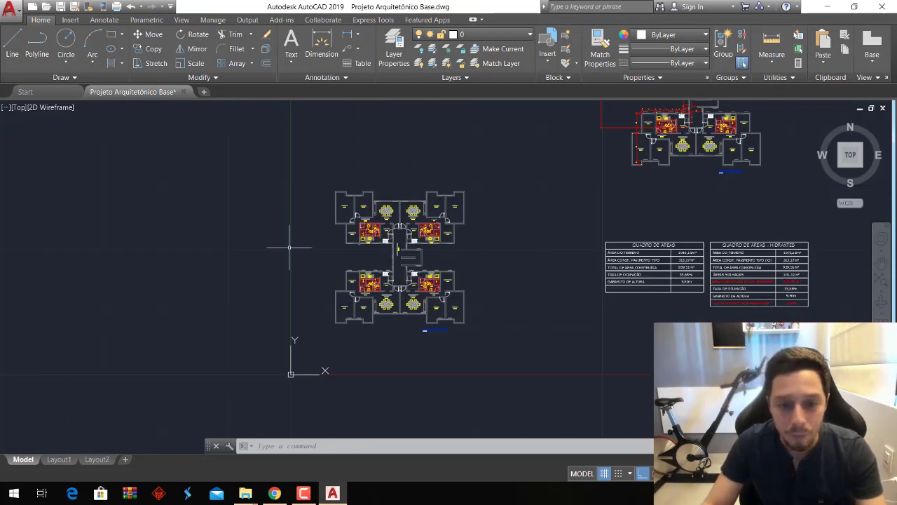
Create a new blank drawing, then window-select and copy the floor plan in the base drawing.
click(204, 92)
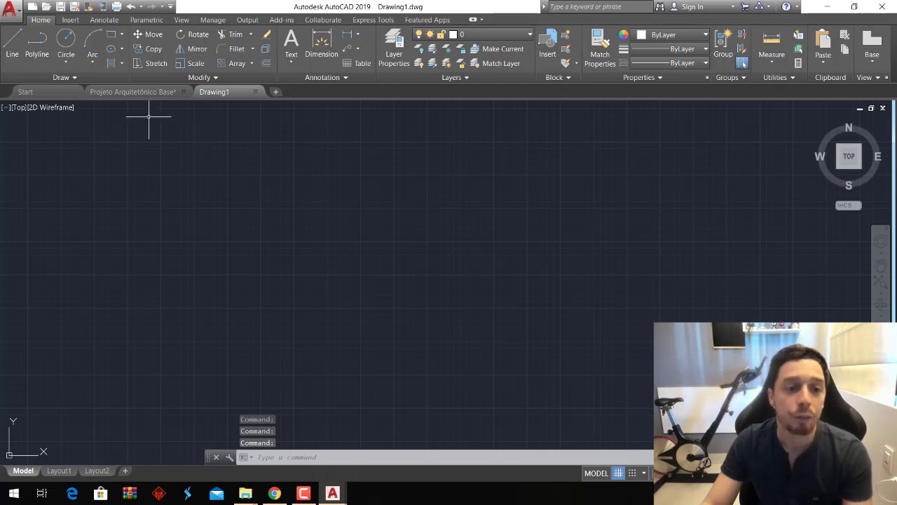
click(133, 92)
click(274, 160)
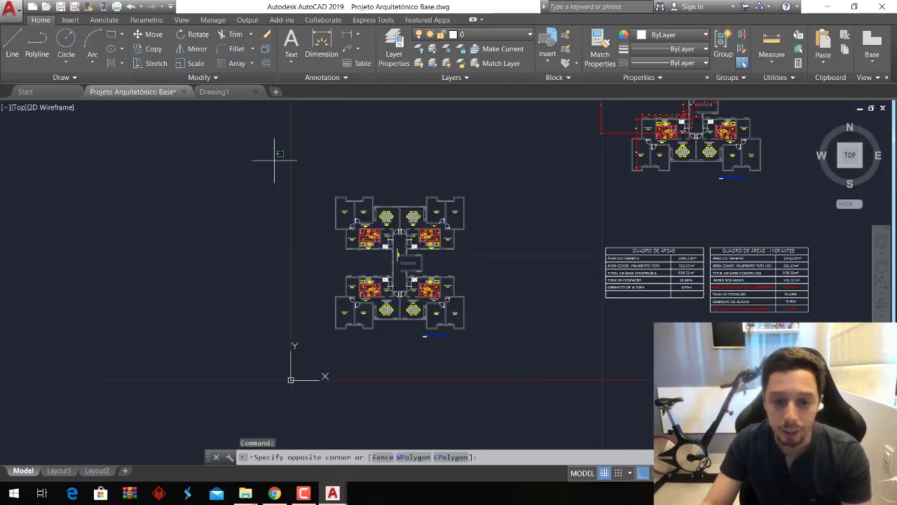
click(504, 370)
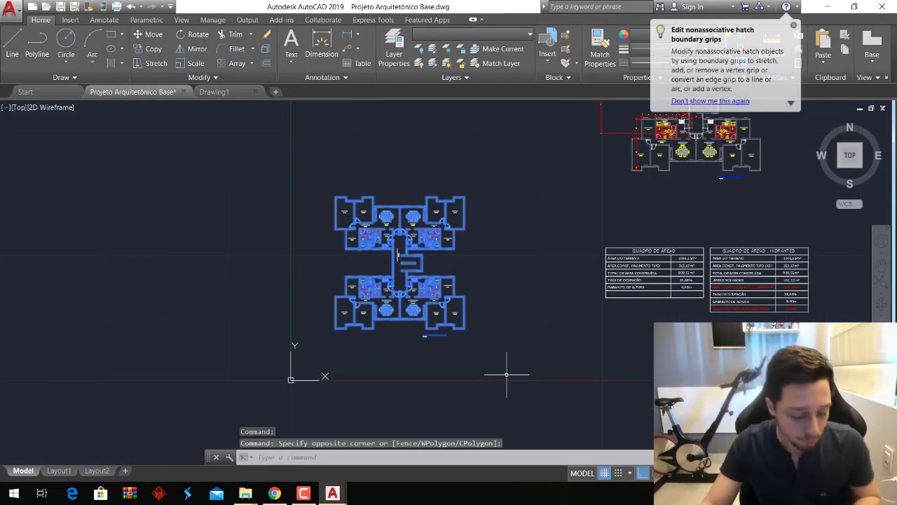
key(ctrl+c)
Paste the copied floor plan into Drawing1.
click(214, 92)
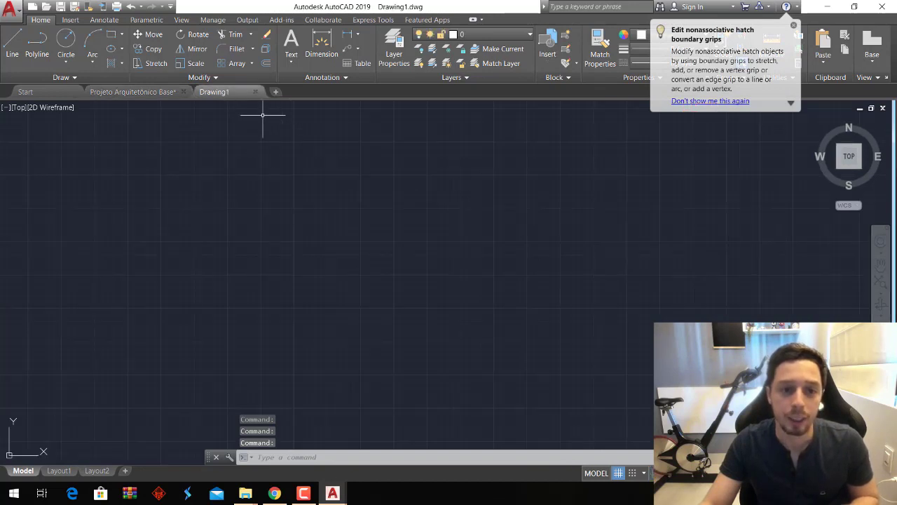
key(ctrl+v)
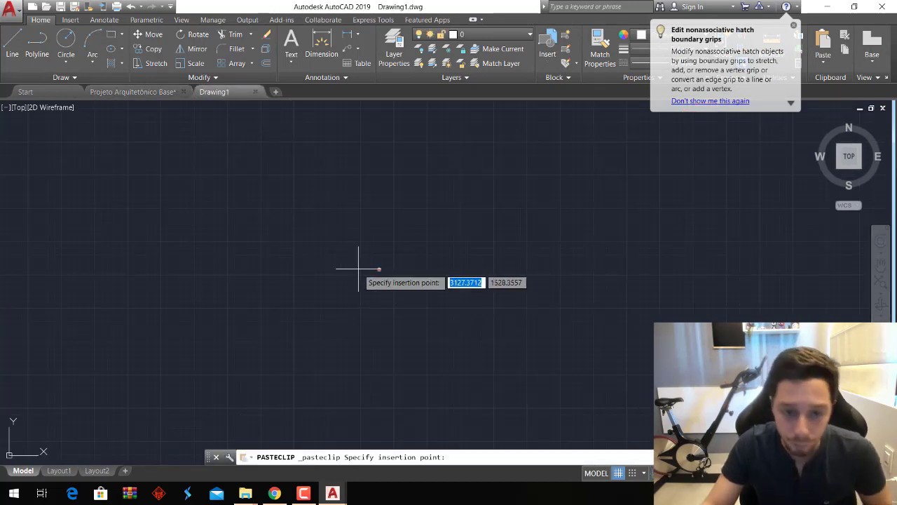
click(336, 251)
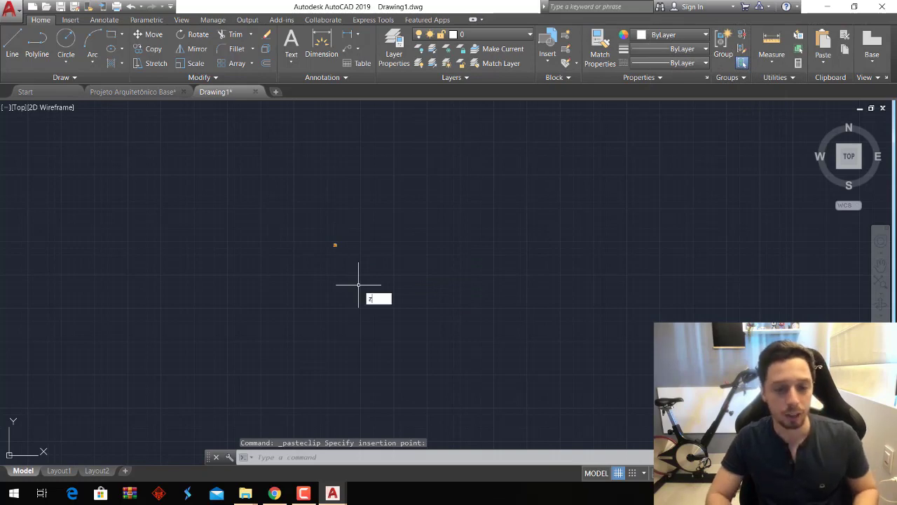
Zoom to extents (Z, E) and recentre the pasted floor plan in Drawing1.
text(z)
key(Return)
text(e)
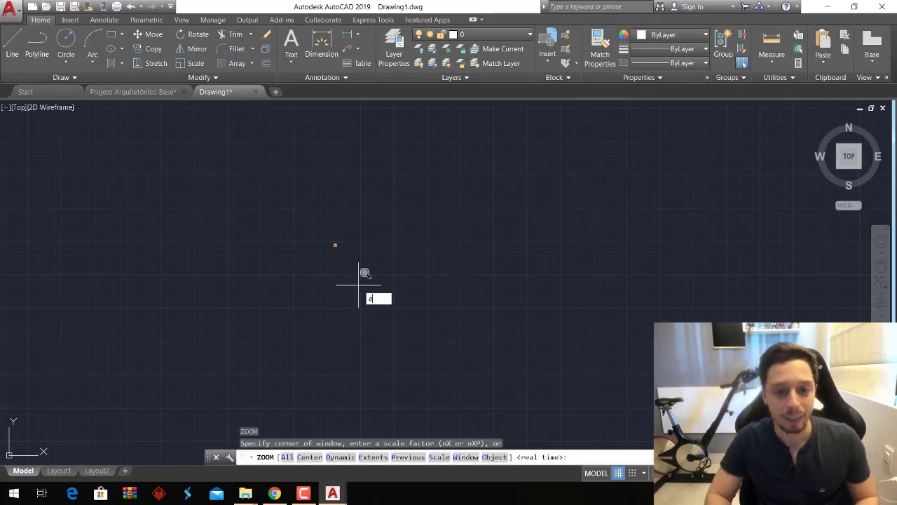
key(Return)
scroll(457, 269, down, 2)
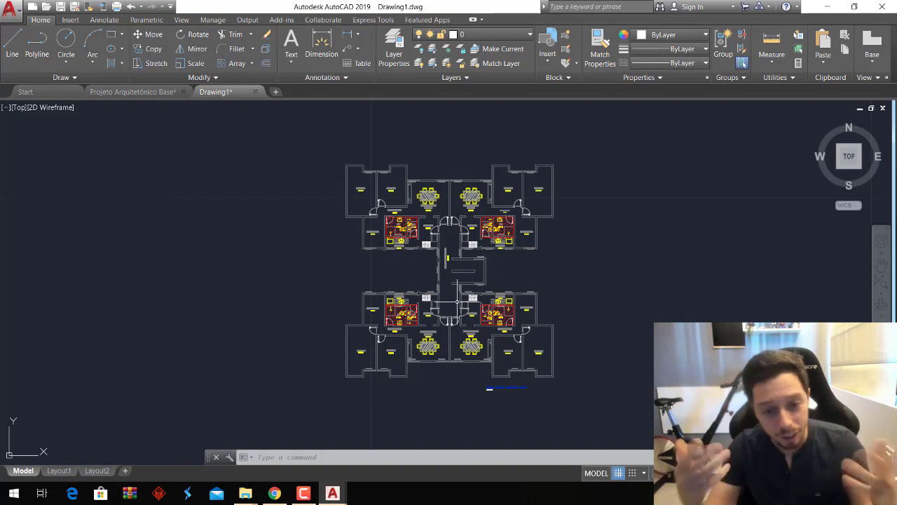
scroll(370, 340, down, 2)
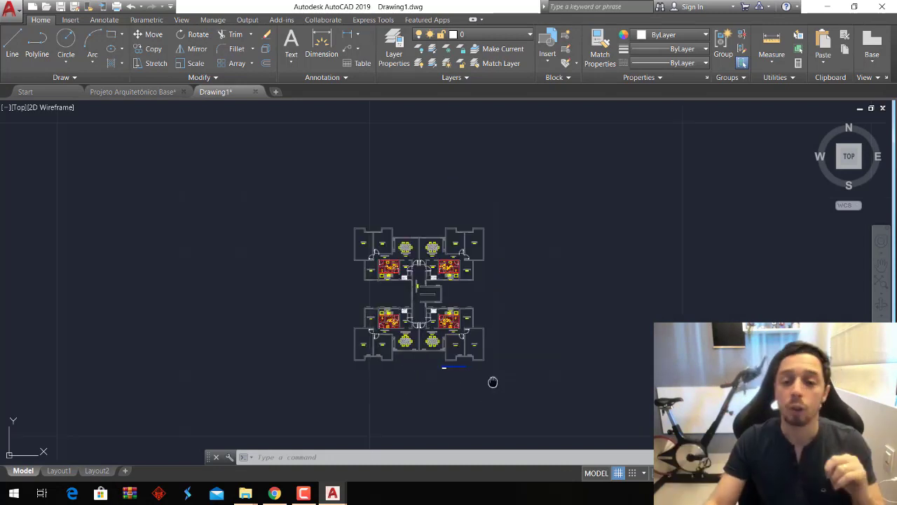
middle_drag(493, 382, 438, 323)
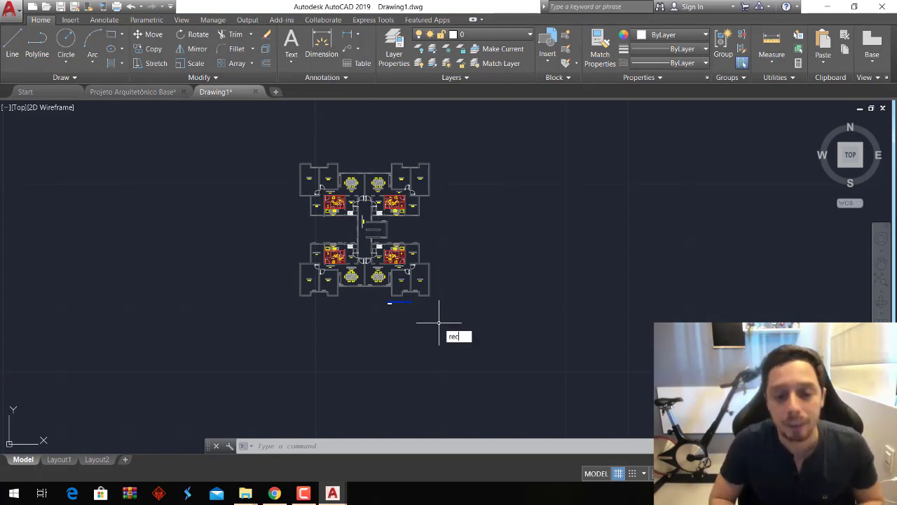
Draw a 4 by 4 marker rectangle with its first corner at the origin 0,0.
key(Return)
text(0)
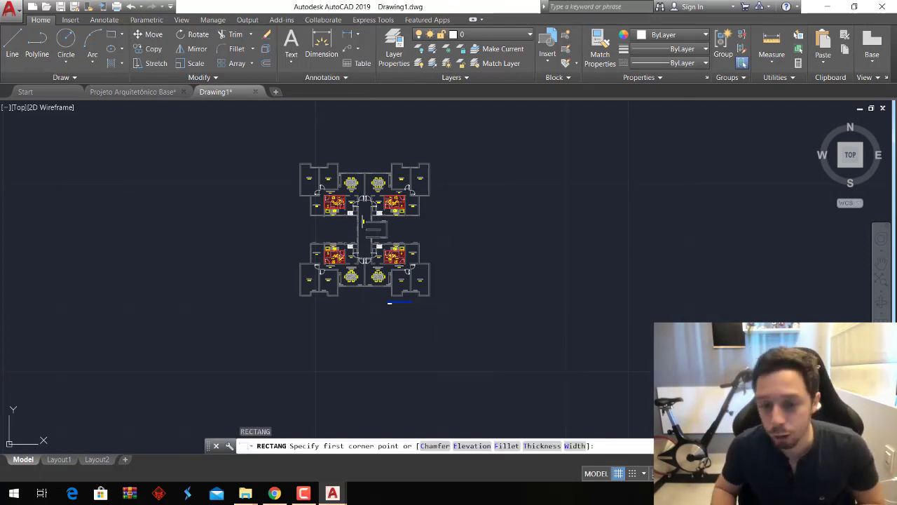
key(Return)
key(Escape)
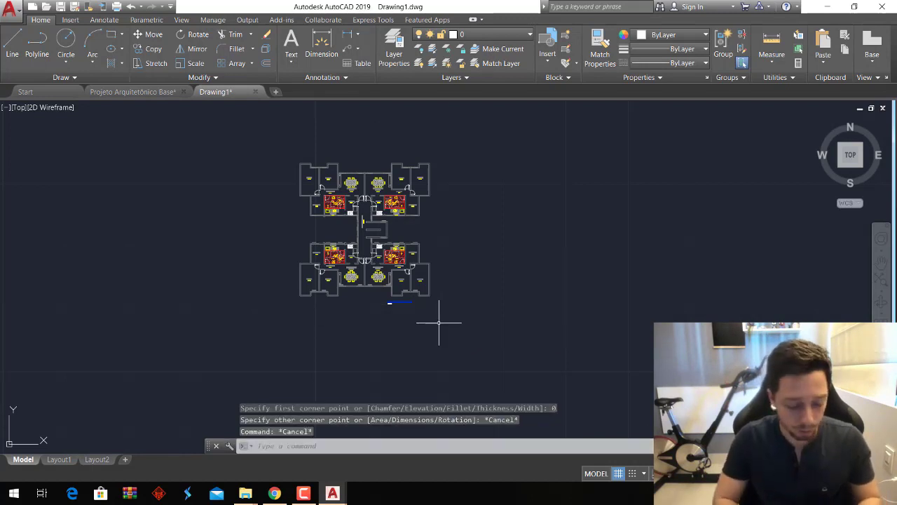
text(rec)
key(Return)
text(0)
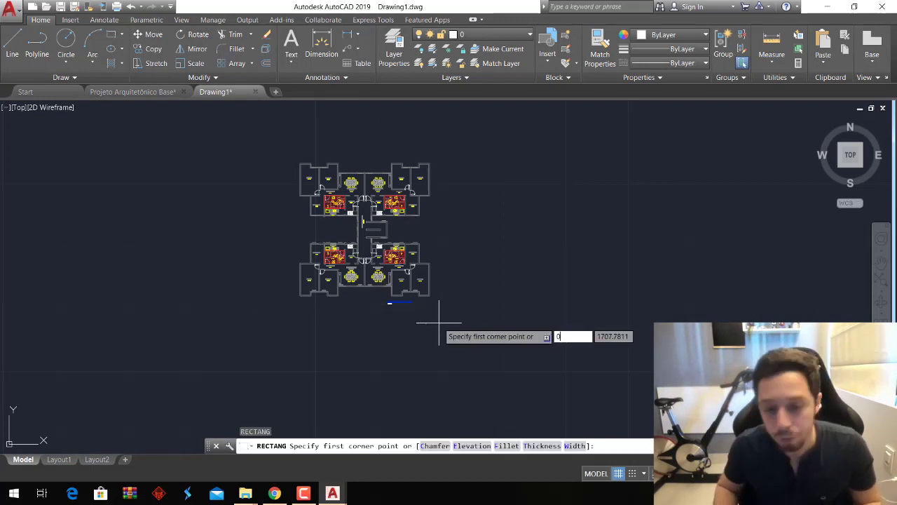
key(Return)
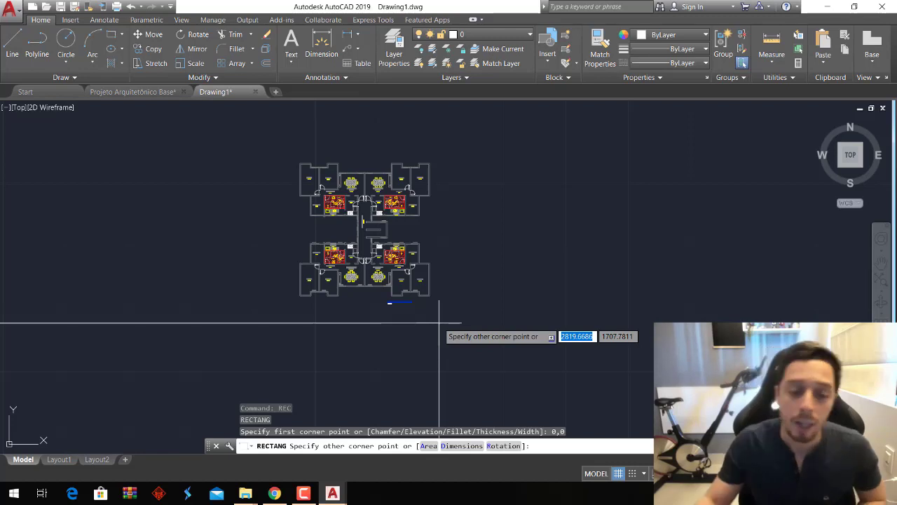
scroll(439, 323, down, 2)
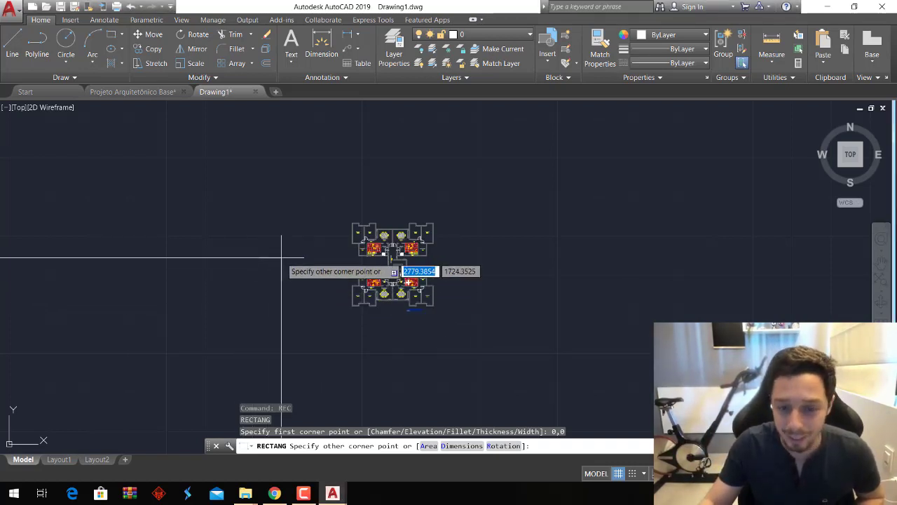
key(Return)
text(z)
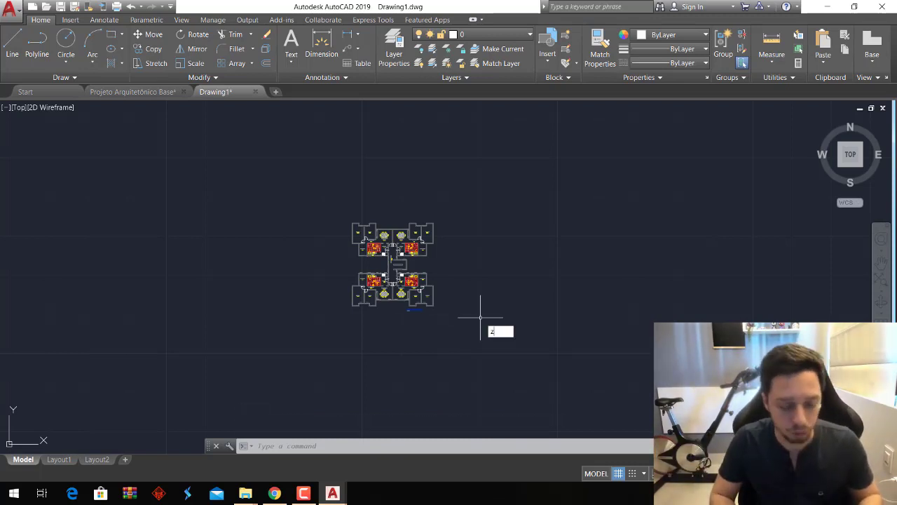
Zoom to extents and adjust the view so the origin and the distant plan both show.
key(Return)
text(e)
key(Return)
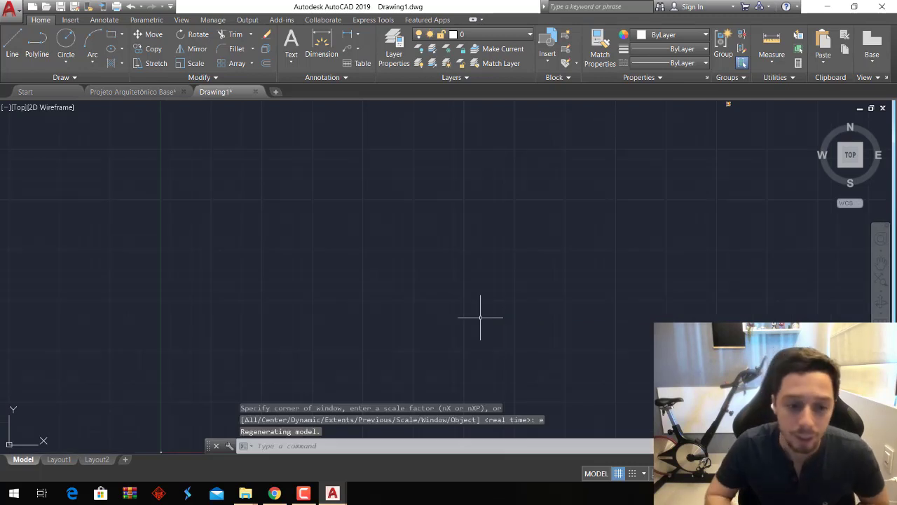
middle_drag(480, 318, 480, 317)
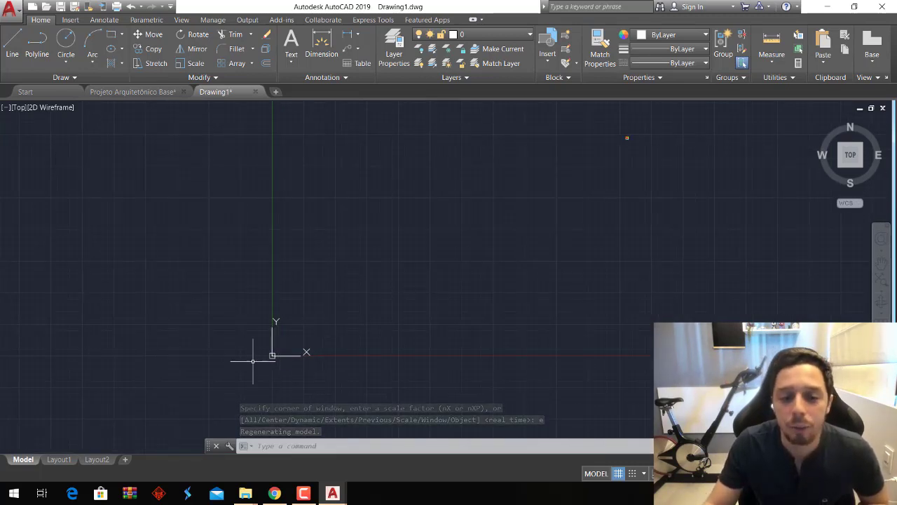
scroll(252, 360, up, 5)
scroll(319, 357, up, 2)
scroll(319, 358, up, 2)
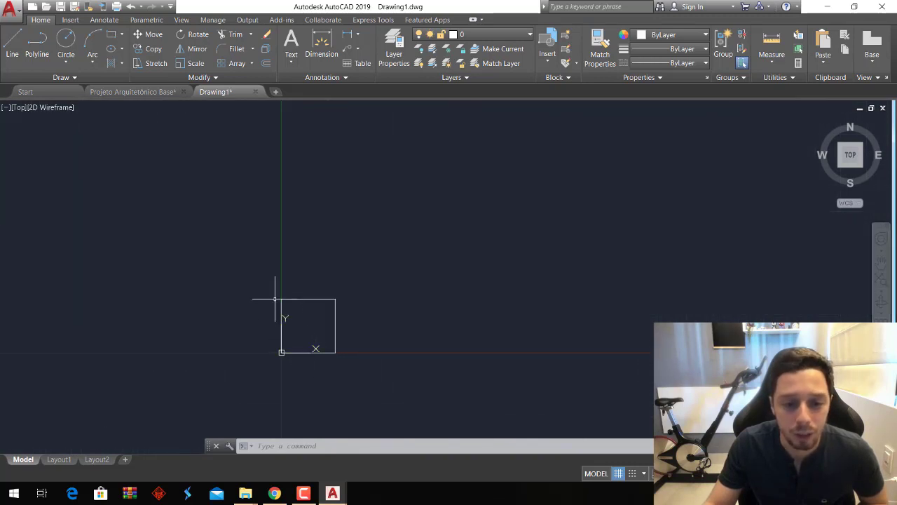
scroll(277, 298, up, 2)
scroll(378, 358, down, 3)
scroll(370, 344, down, 2)
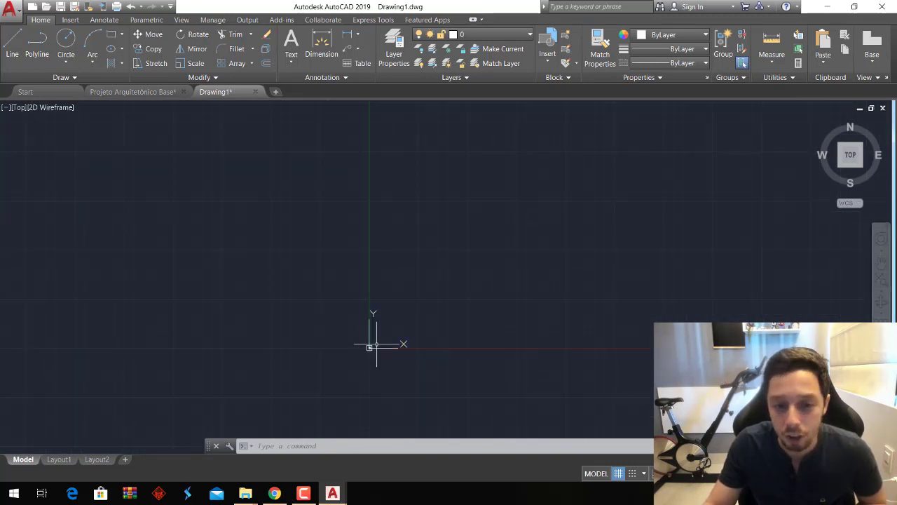
scroll(450, 316, down, 3)
scroll(457, 311, up, 2)
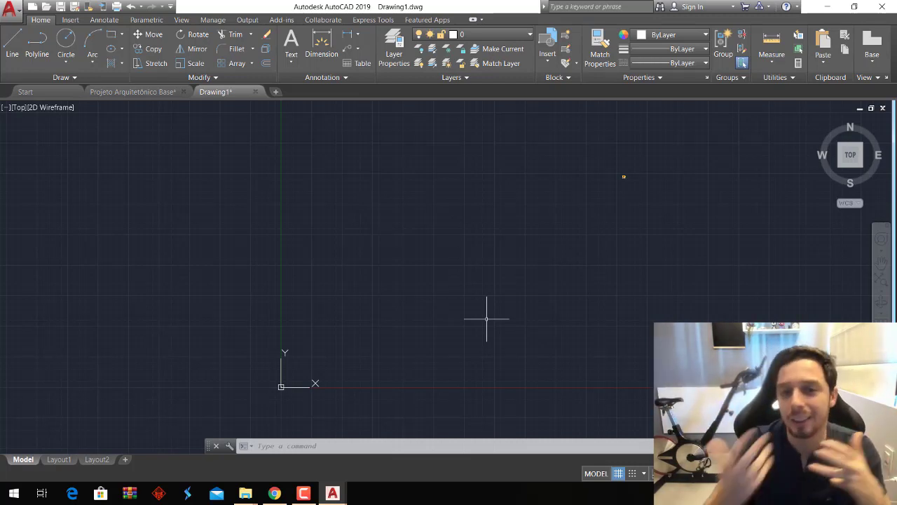
Move the whole floor plan (954 objects) beside the origin, then begin selecting the origin square.
click(665, 151)
click(585, 203)
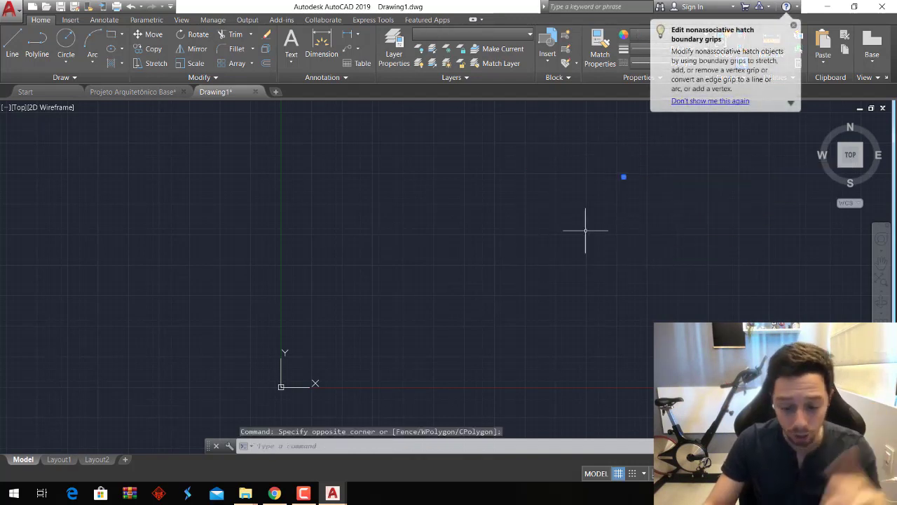
text(M)
key(Return)
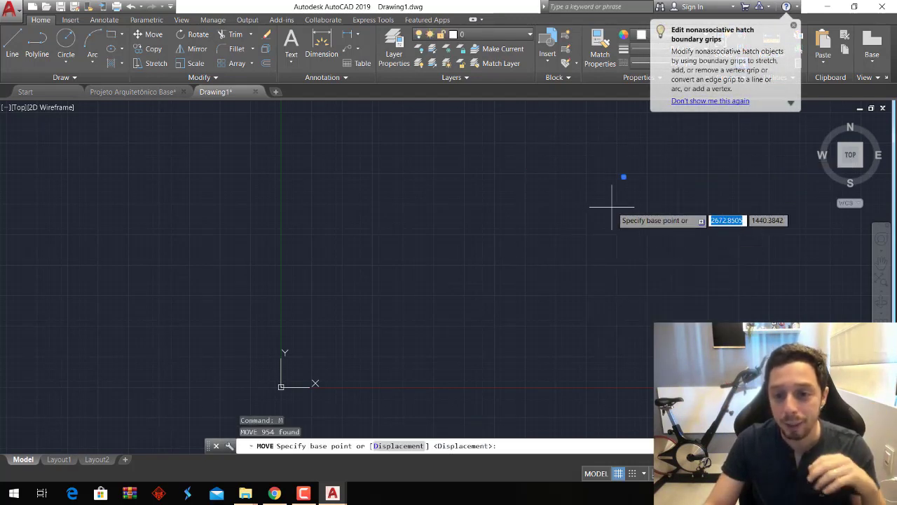
click(623, 176)
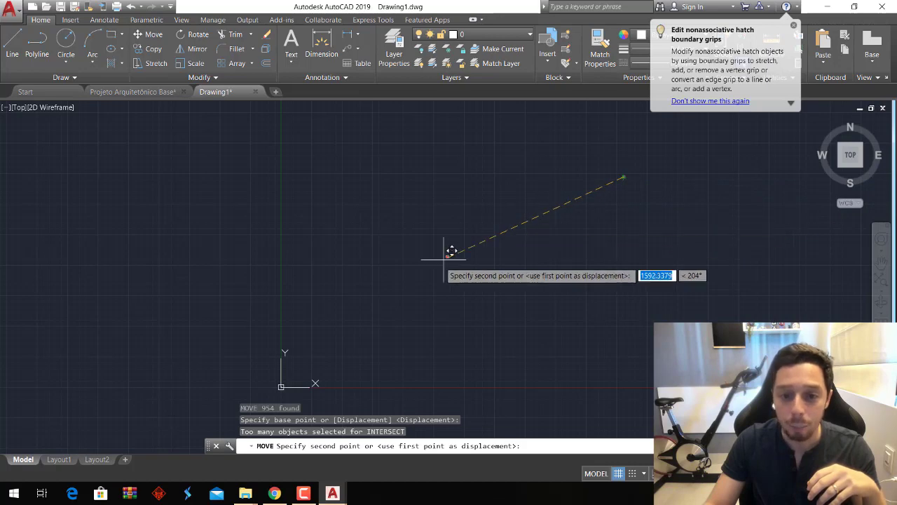
scroll(281, 386, up, 3)
scroll(281, 386, up, 3)
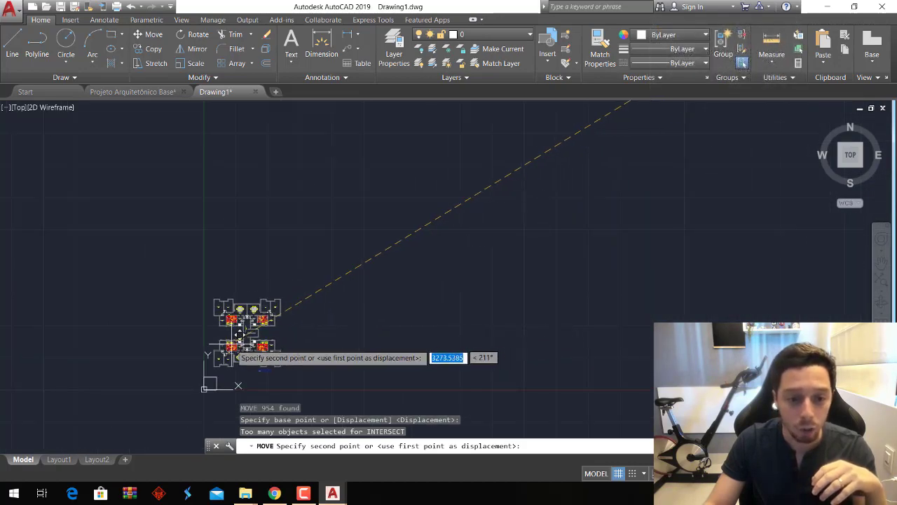
scroll(231, 344, up, 2)
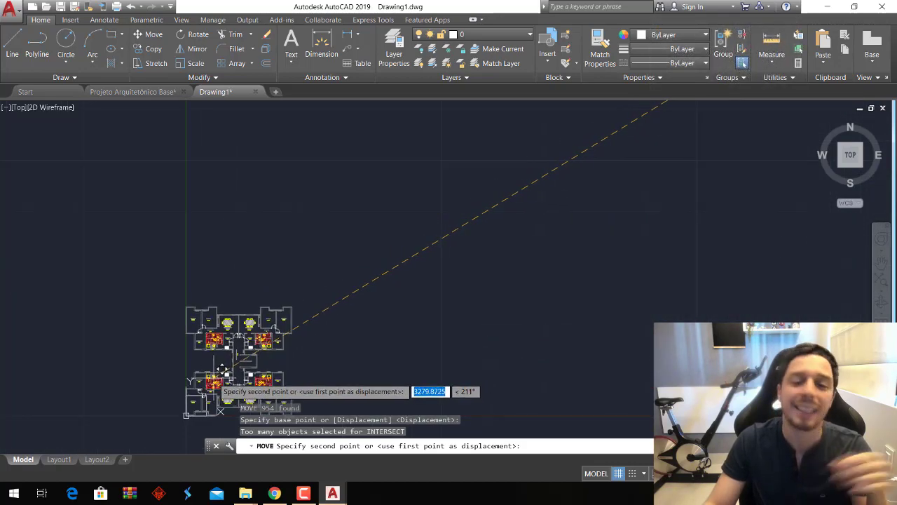
click(248, 344)
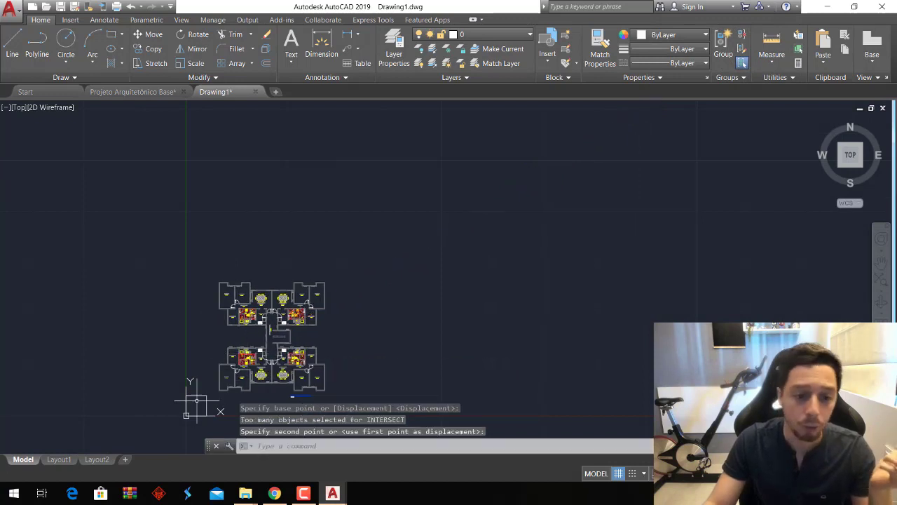
middle_drag(190, 400, 222, 330)
click(192, 318)
Erase the small square at the origin and zoom around to check the relocated plan.
click(243, 379)
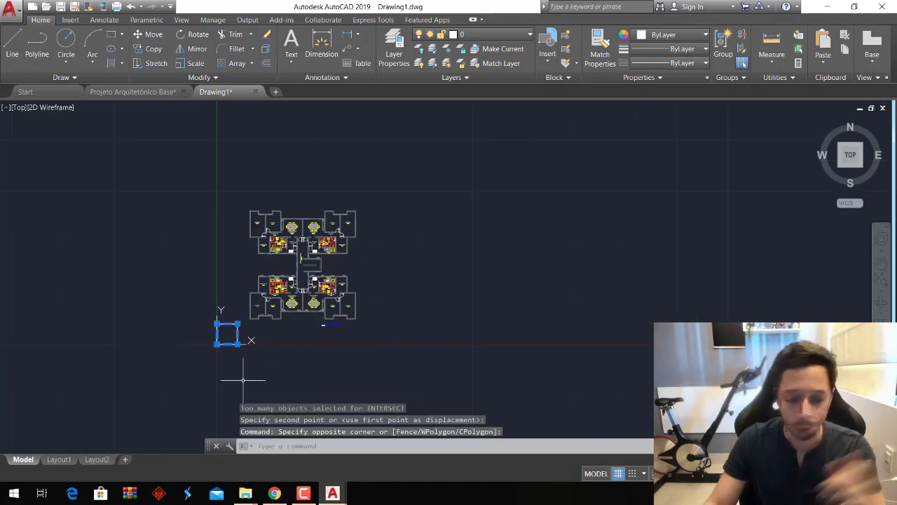
key(Delete)
scroll(301, 284, up, 2)
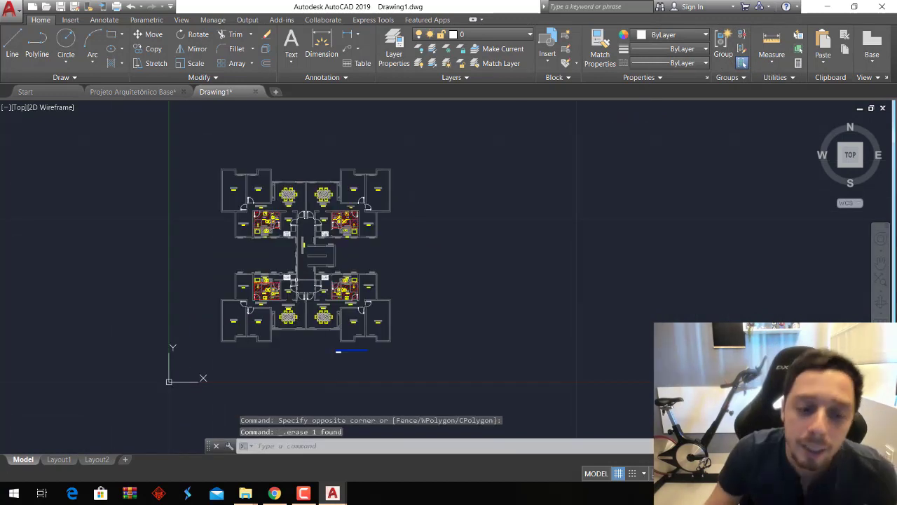
scroll(281, 259, down, 2)
scroll(279, 250, up, 2)
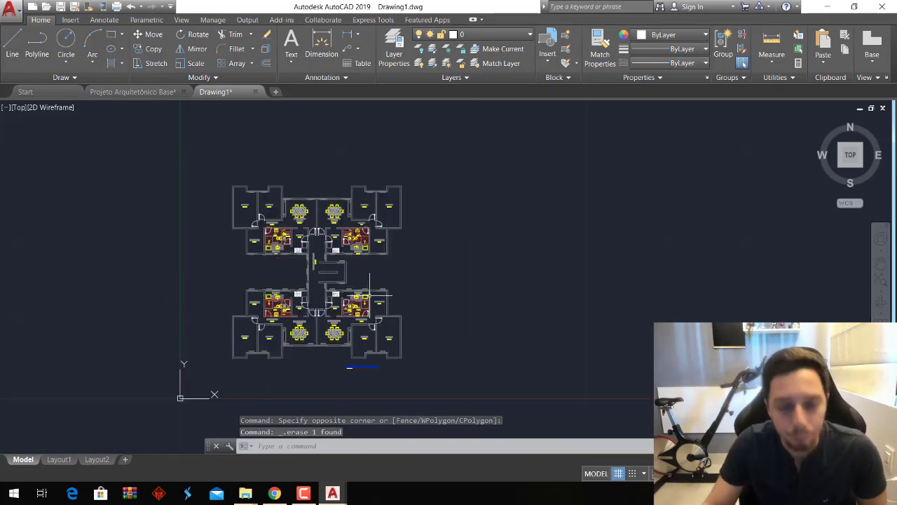
mouse_move(369, 294)
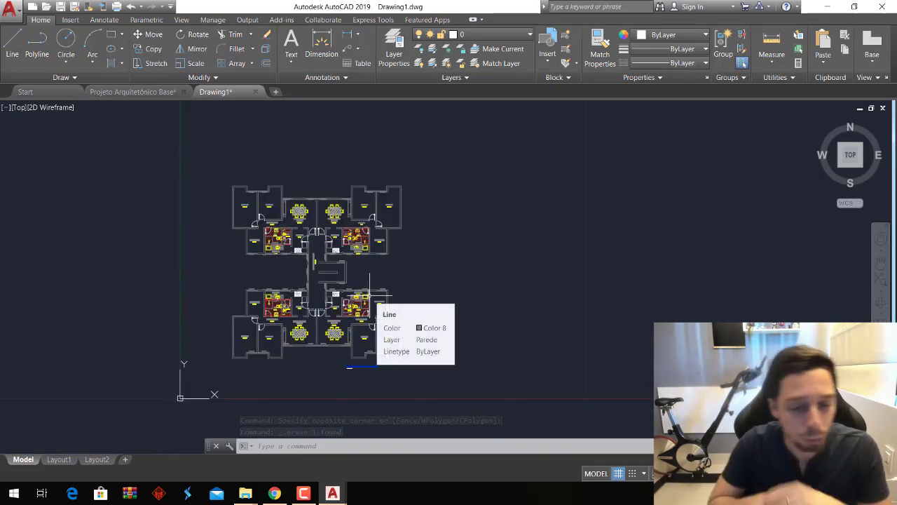
scroll(368, 292, up, 4)
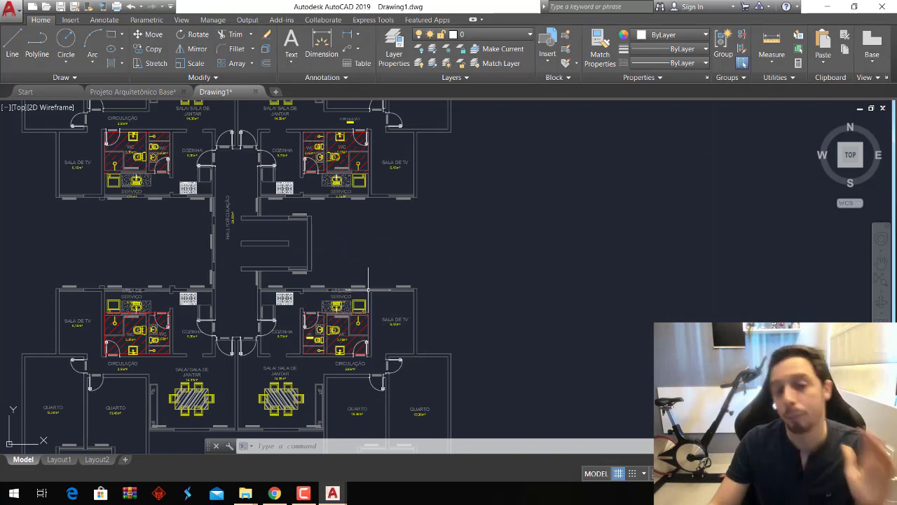
scroll(368, 289, down, 2)
scroll(368, 289, down, 4)
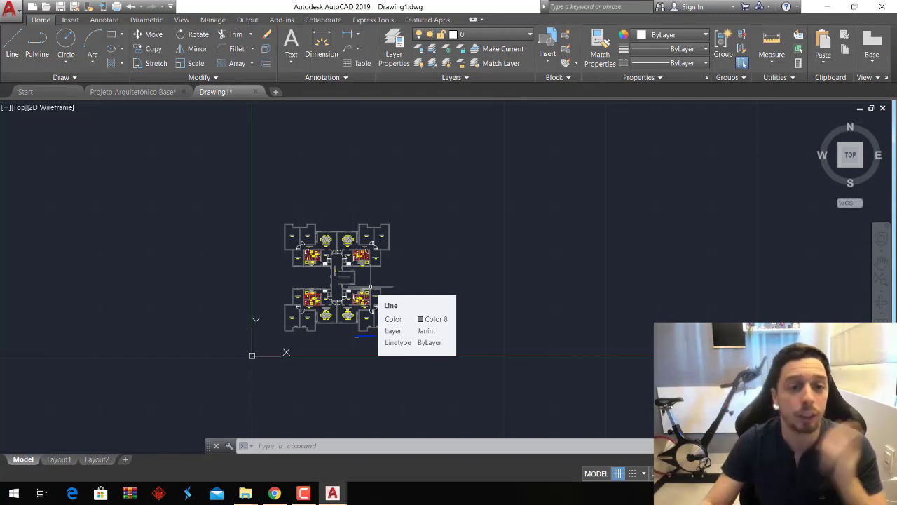
Save as 'Projeto Arquitetônico - REVISADO.dwg', then quit AutoCAD without saving the base drawing.
click(8, 9)
mouse_move(41, 150)
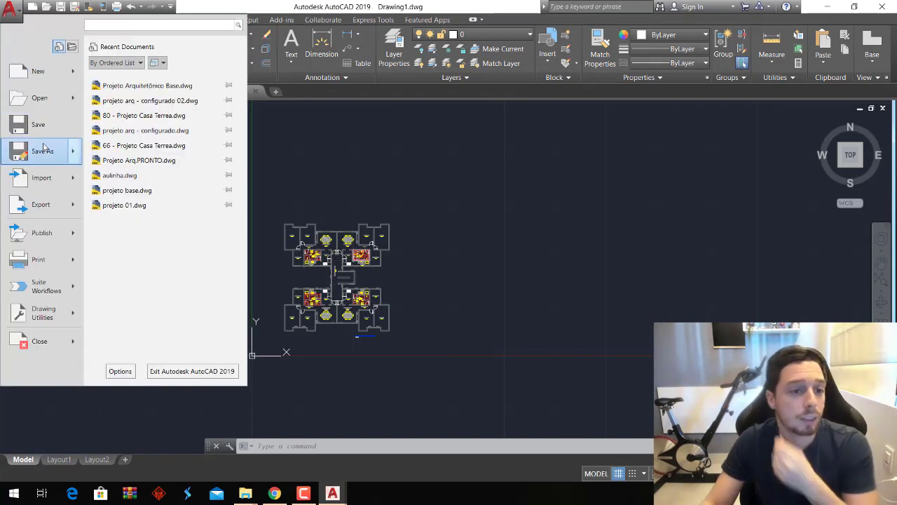
click(142, 92)
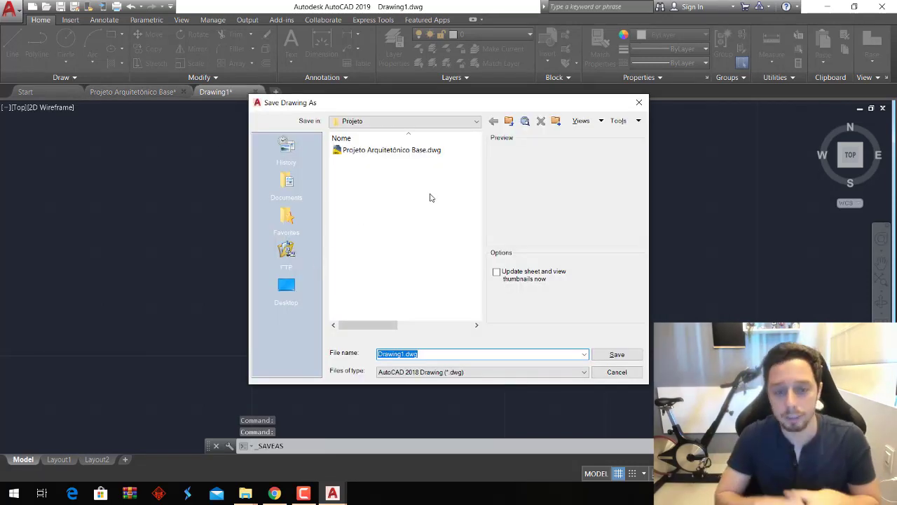
text(Projeto Arqui)
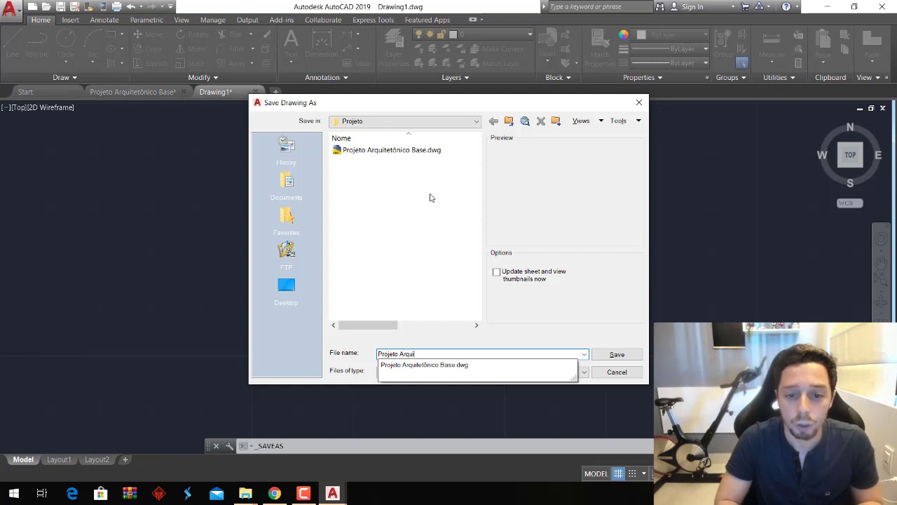
text(tet)
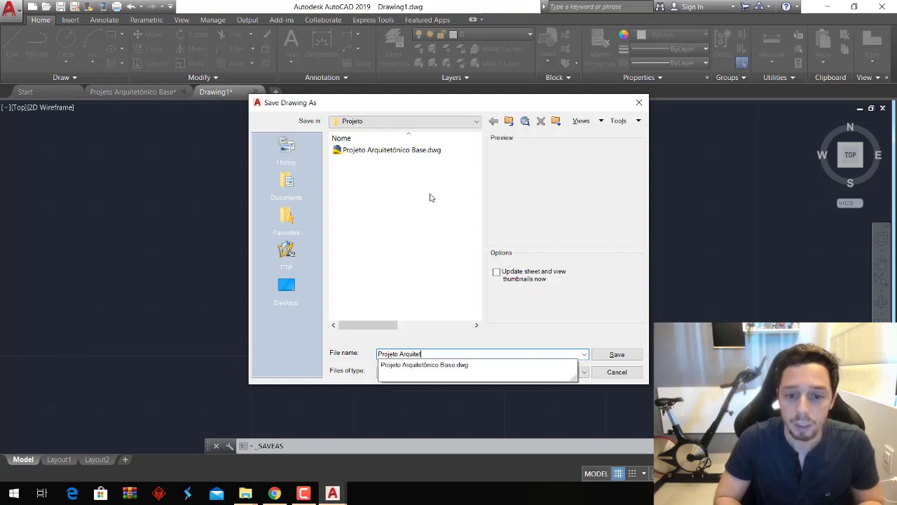
text(ico - REVISADO)
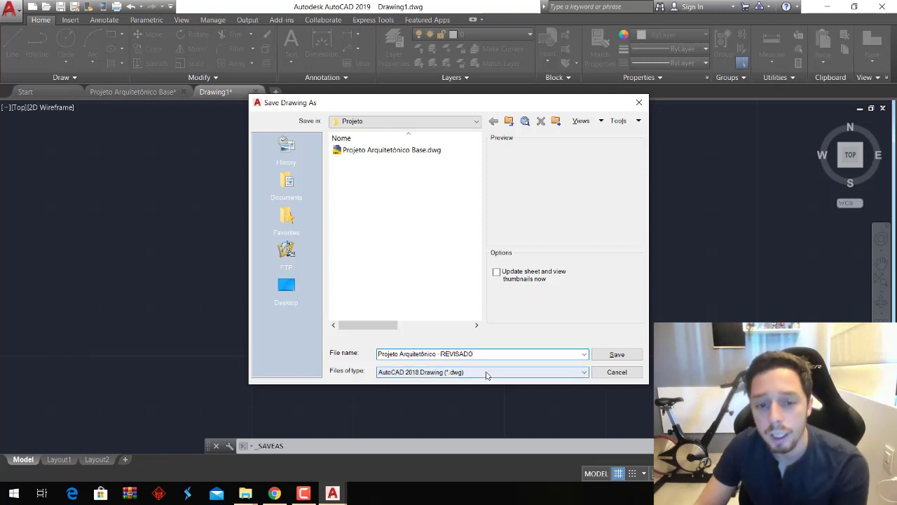
click(621, 355)
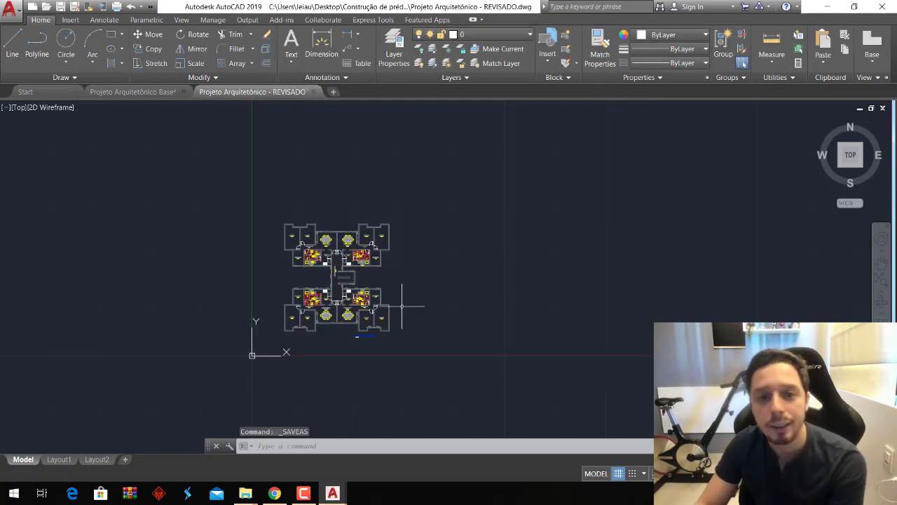
click(880, 10)
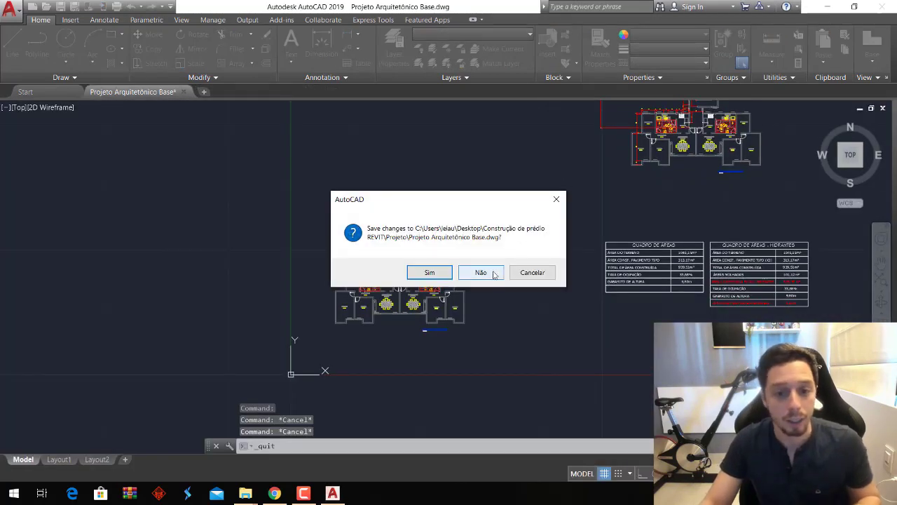
click(487, 273)
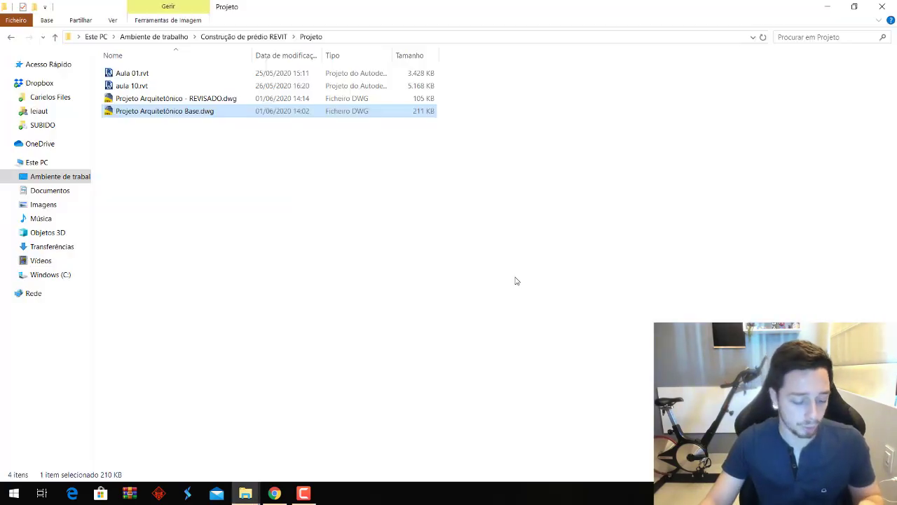
Launch Revit 2020 from Windows search by typing 'revit'.
key(super)
text(revit)
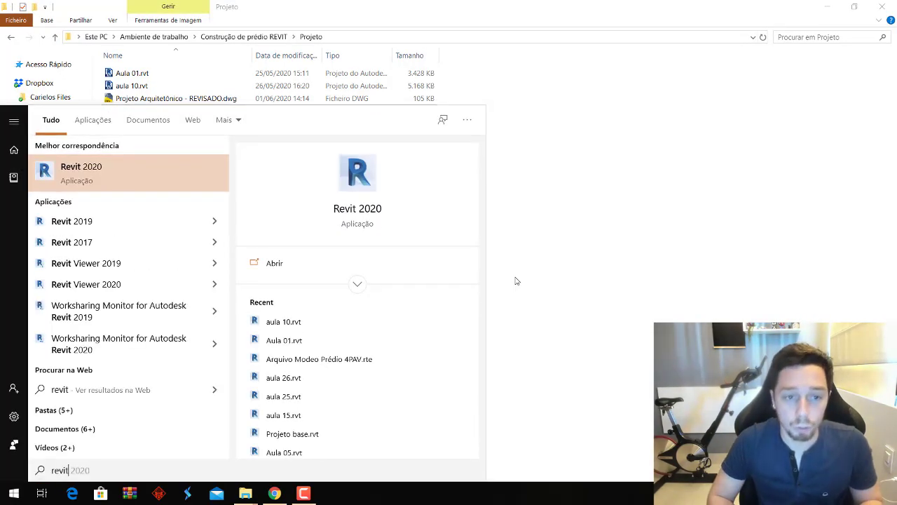
key(Return)
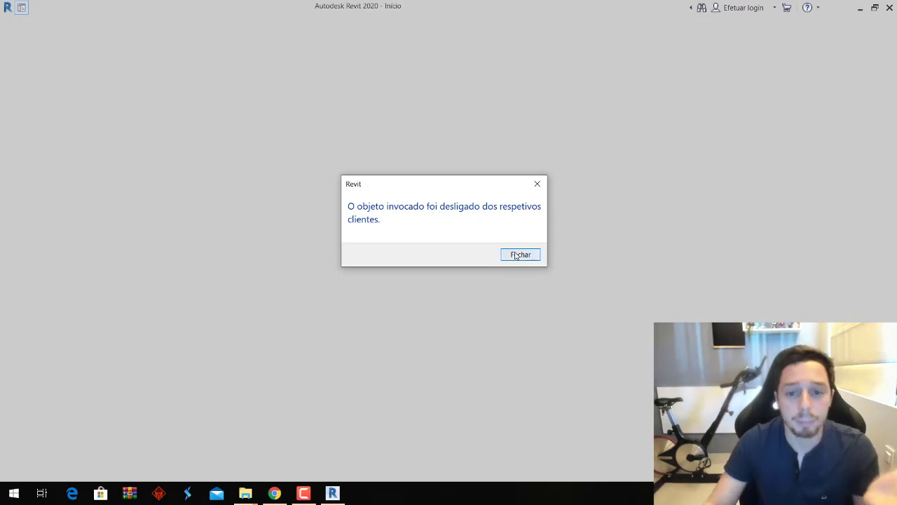
Dismiss the error and start a new project from Desktop's Template folder's Arquivo Modeo Prédio 4PAV.rte.
click(515, 255)
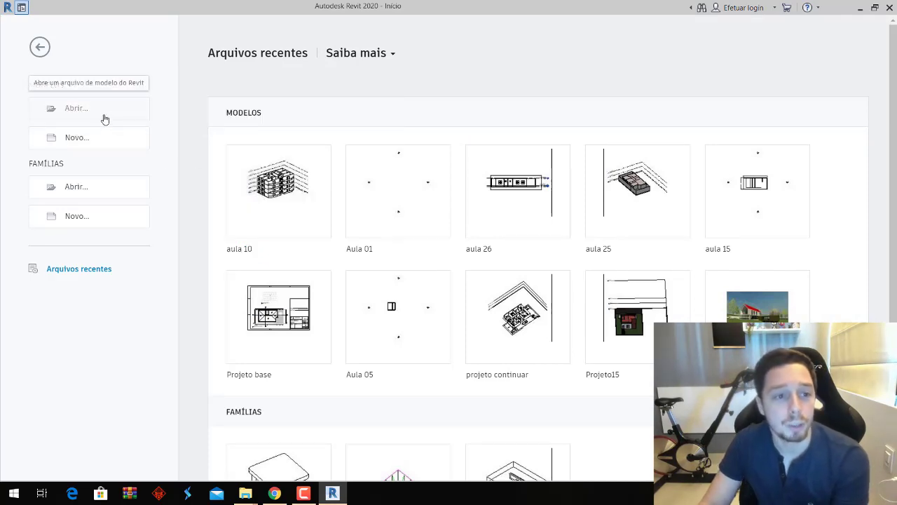
click(104, 145)
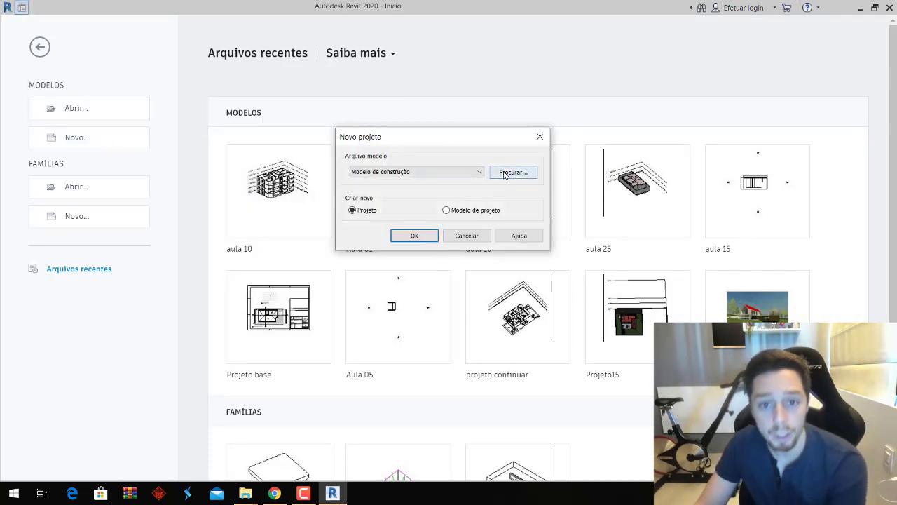
click(509, 175)
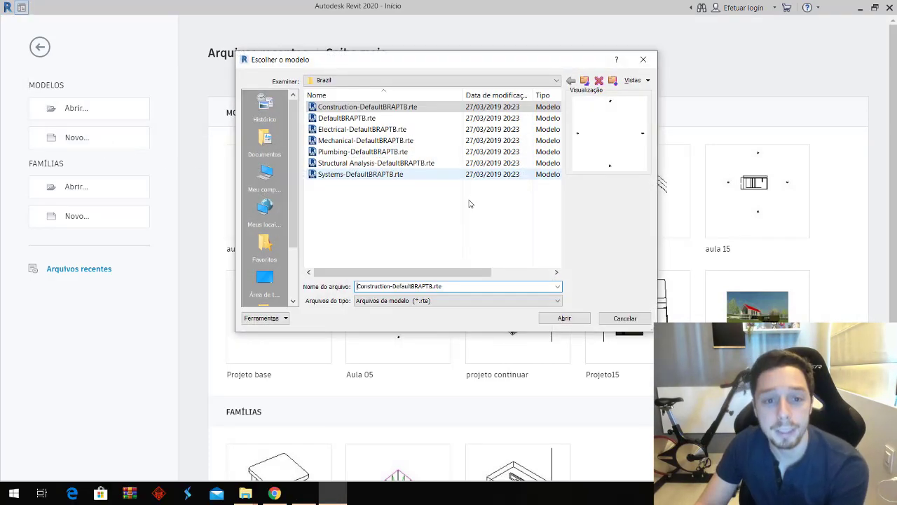
click(266, 276)
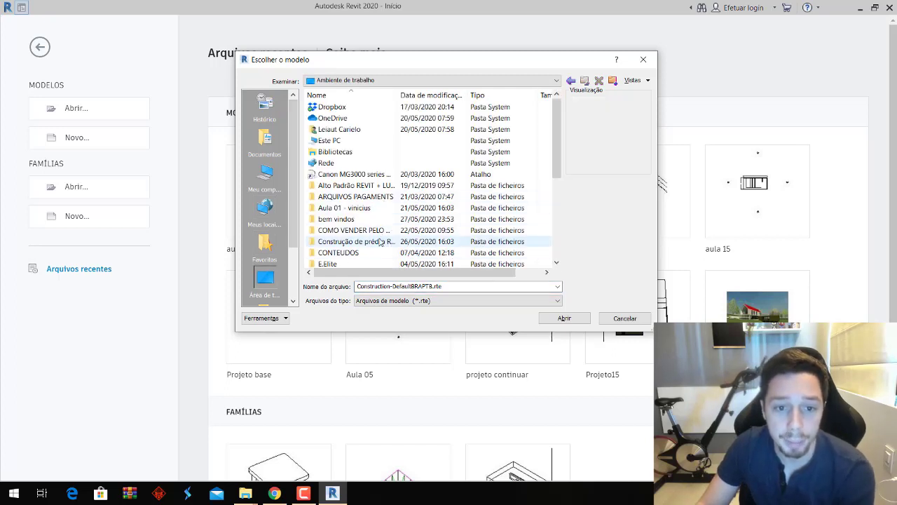
double_click(380, 242)
double_click(342, 119)
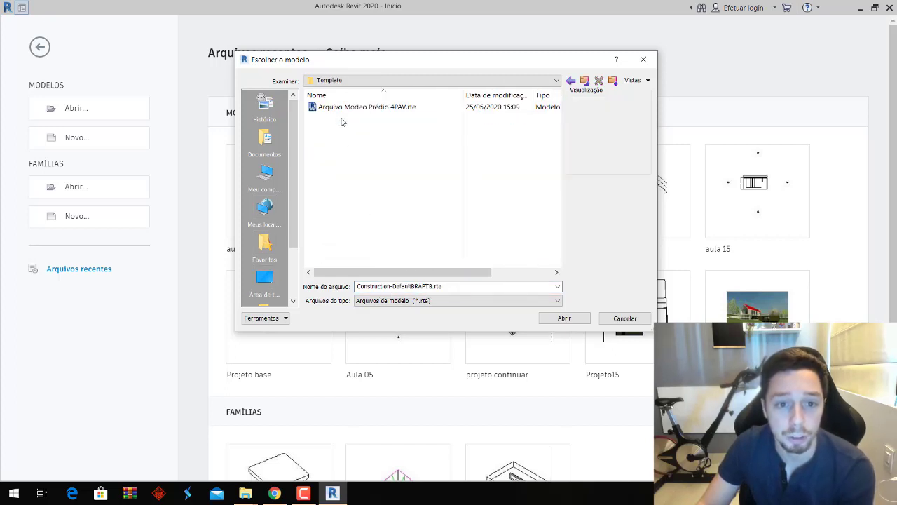
click(346, 112)
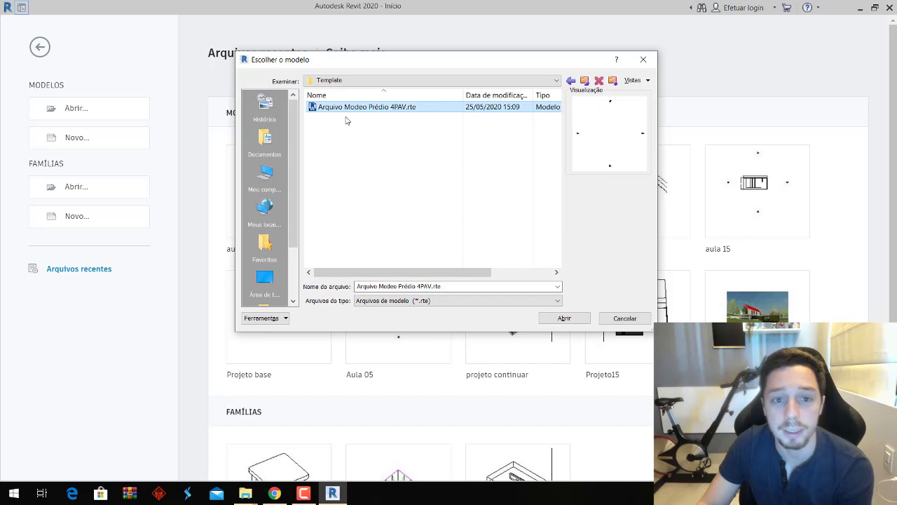
click(557, 320)
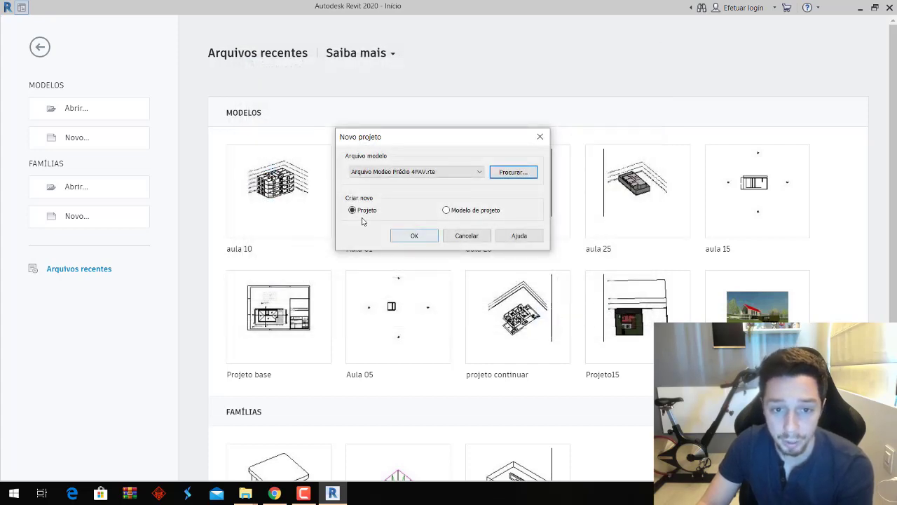
click(404, 235)
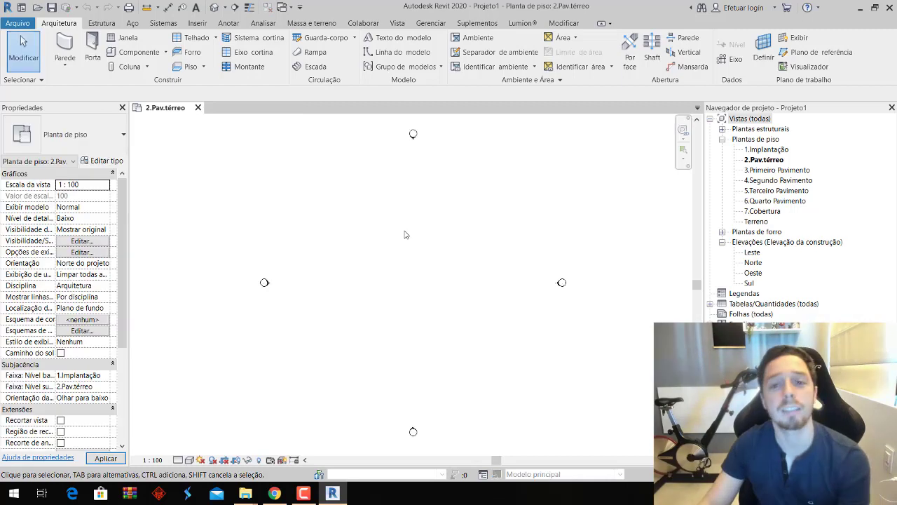
Show the Inserir ribbon tab with its CAD link and import tools.
click(198, 25)
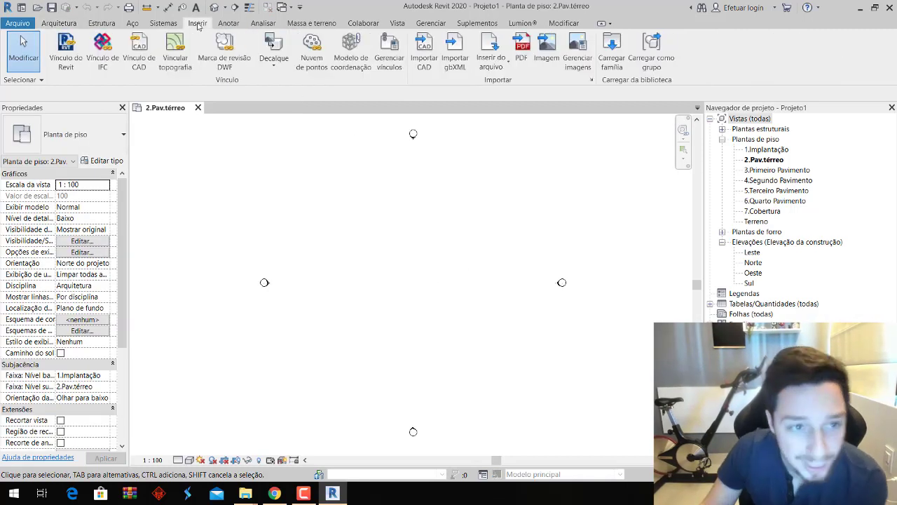